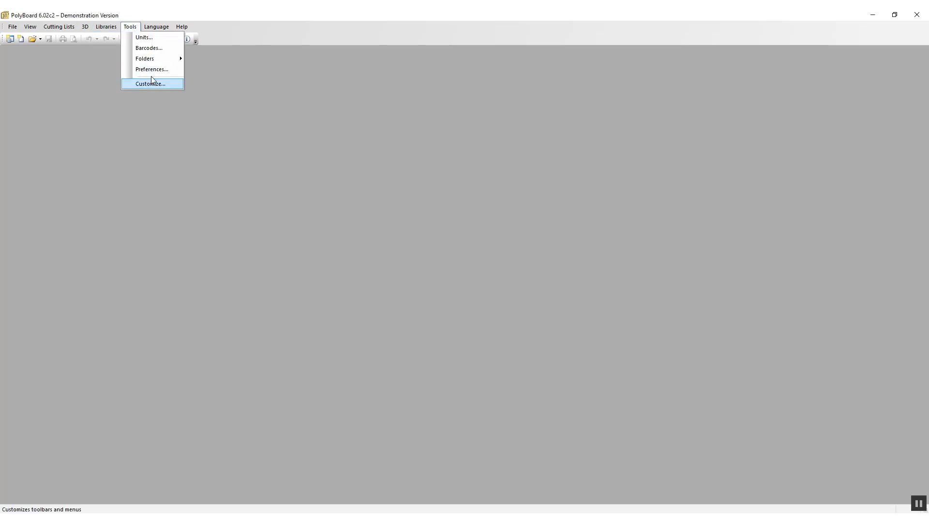
- In Preferences, change the Shelve panel type's subtype count from 4 to 5
click(153, 71)
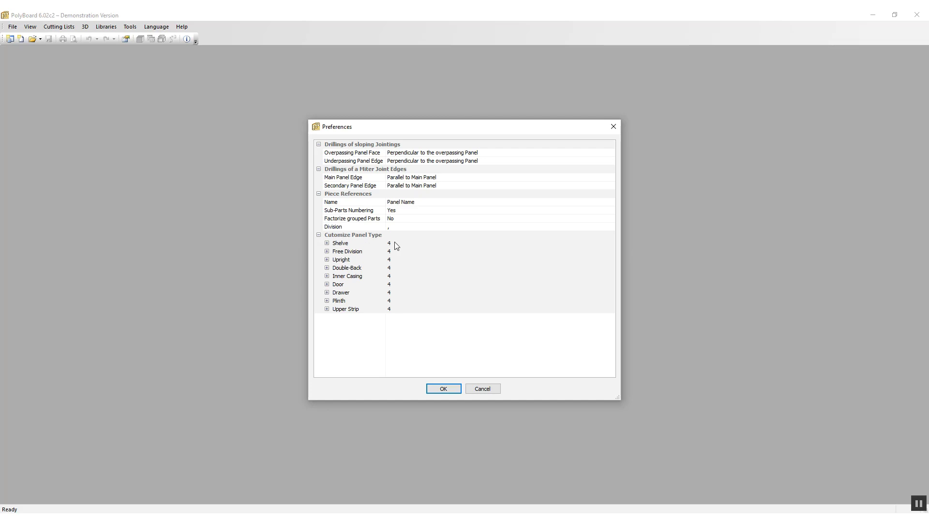
click(328, 244)
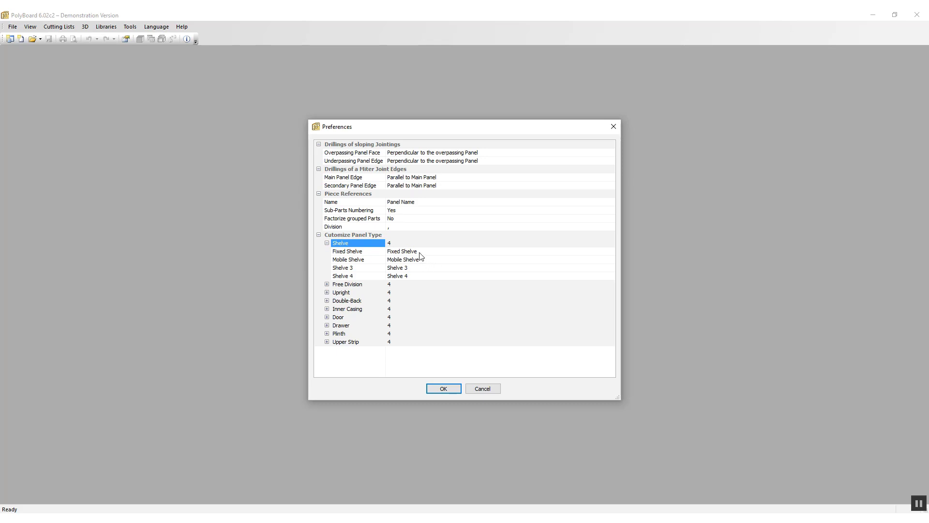
click(396, 242)
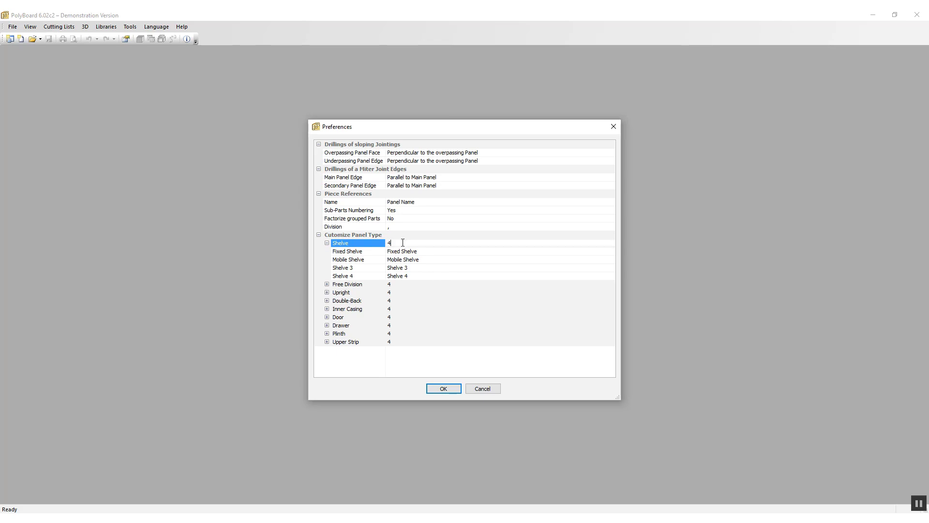
drag(396, 242, 385, 243)
text(5)
click(456, 251)
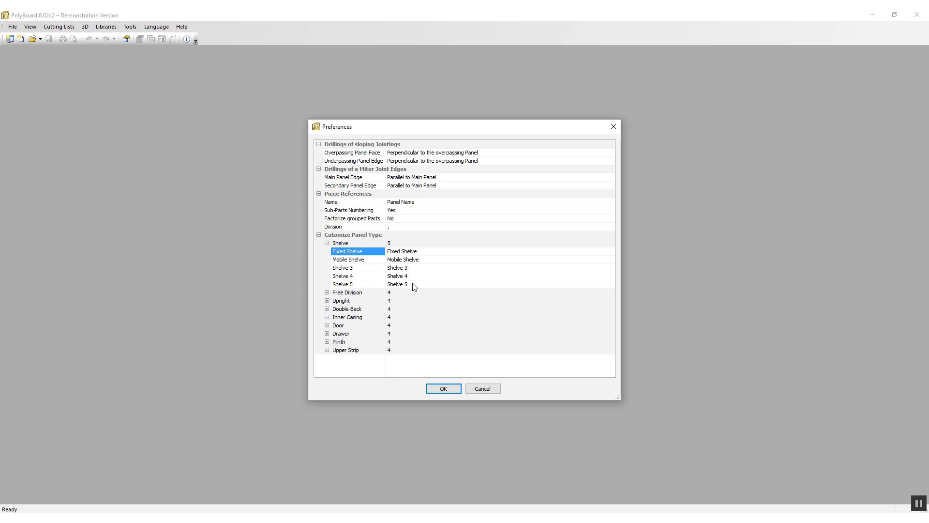
- Append /nil, /hanging rail and /no hardware to the Shelve 3, 4 and 5 names, fixing a typo
click(412, 270)
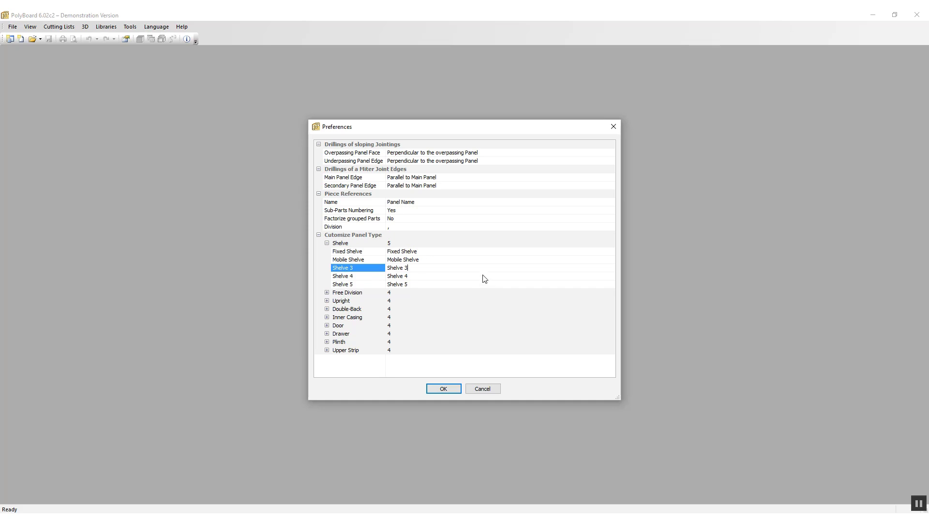
text(/nil)
click(417, 277)
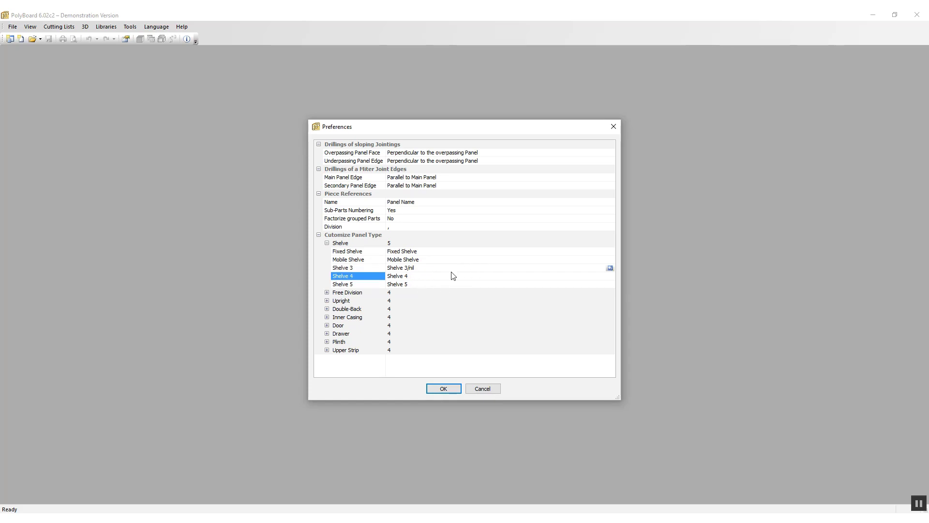
text(/hanging rail)
click(469, 285)
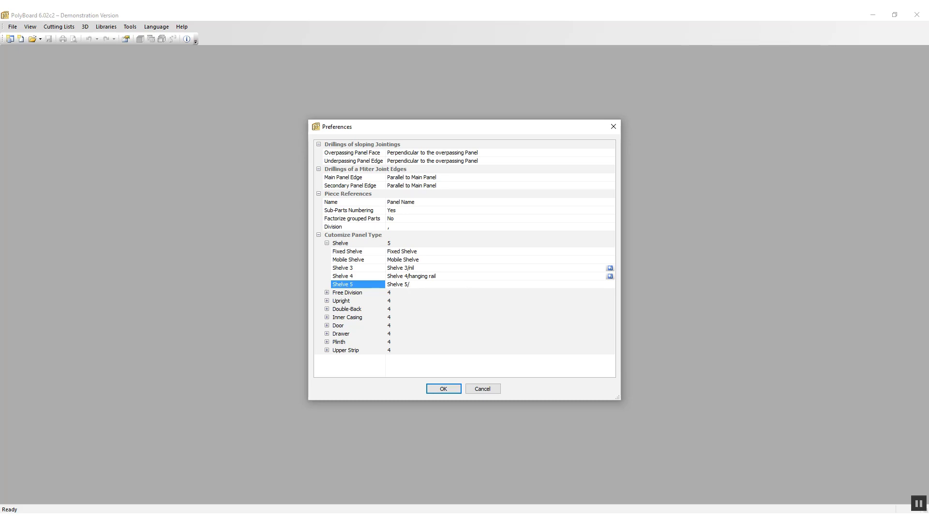
text(/no hardward)
key(BackSpace)
text(e)
- Under Door, append /basic, /Roll22 and /Eku to the Door 1, 2 and 3 names
click(327, 326)
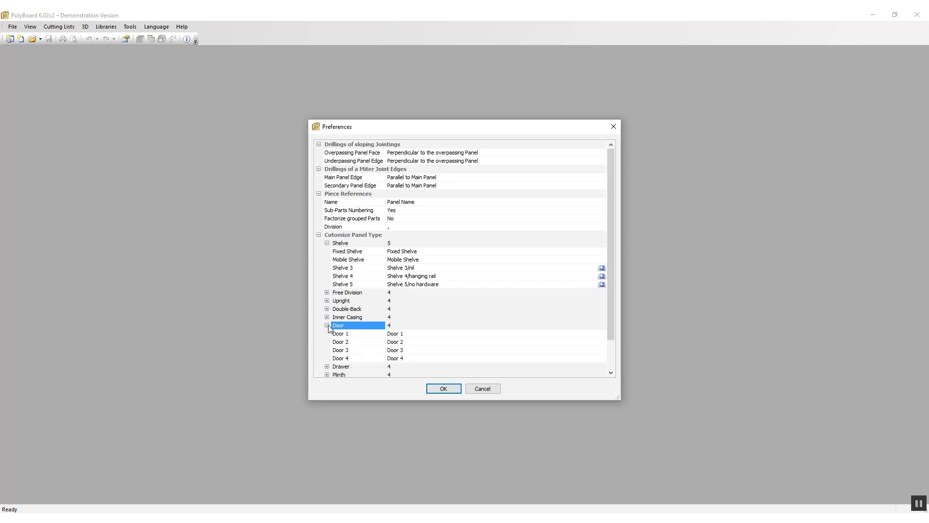
click(408, 335)
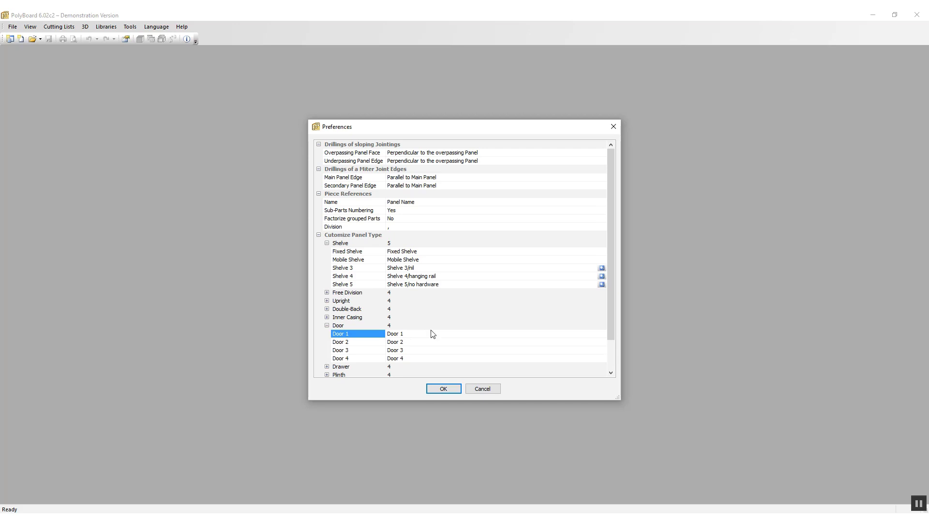
text(/basic)
click(418, 345)
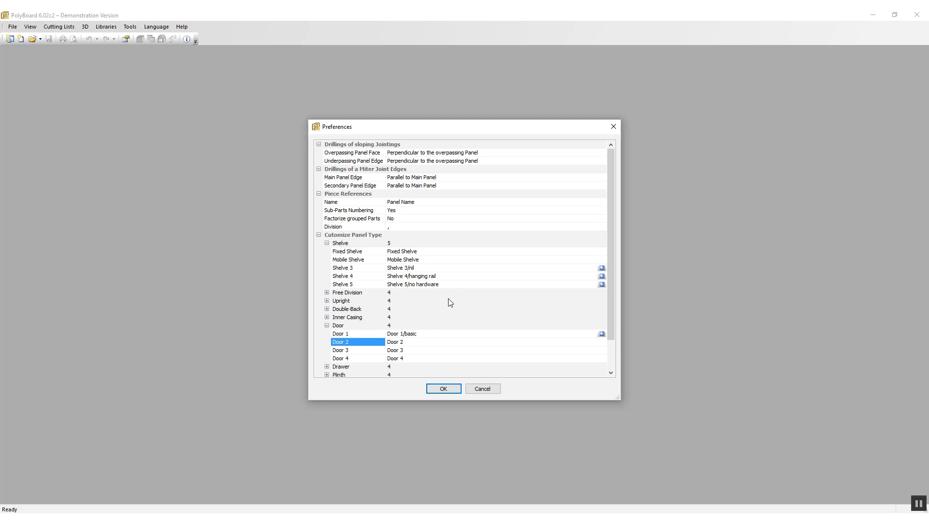
text(/Roll22)
click(408, 351)
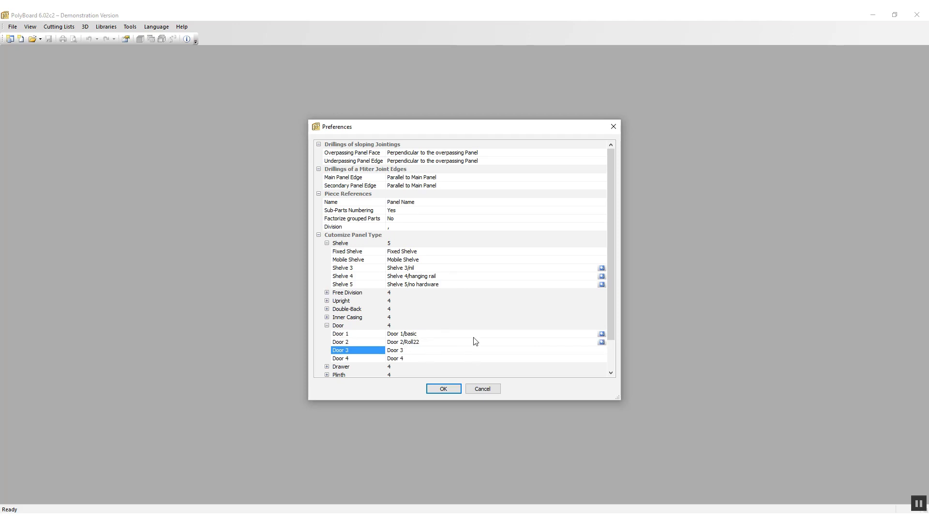
text(/Eku)
scroll(612, 327, down, 2)
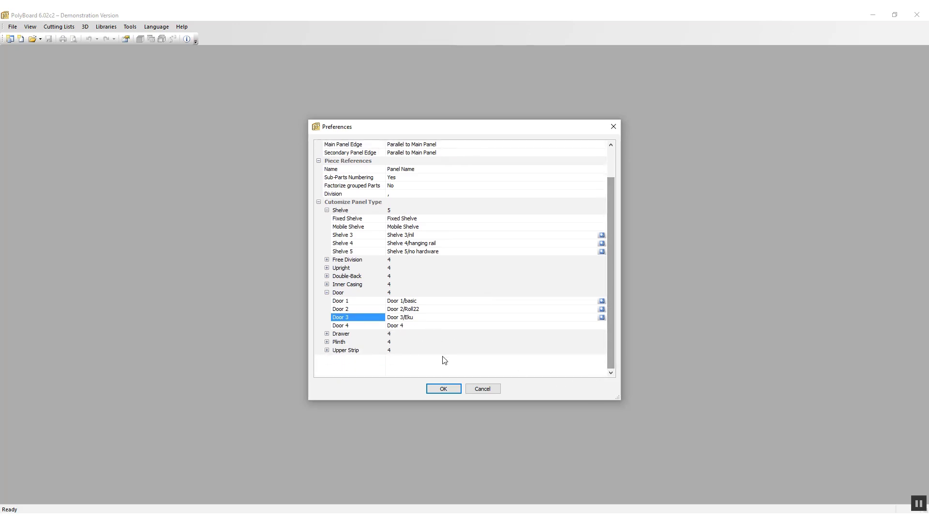
- Under Drawer, append /400, /450 and /500 to the Drawer 1, 2 and 3 names
click(328, 333)
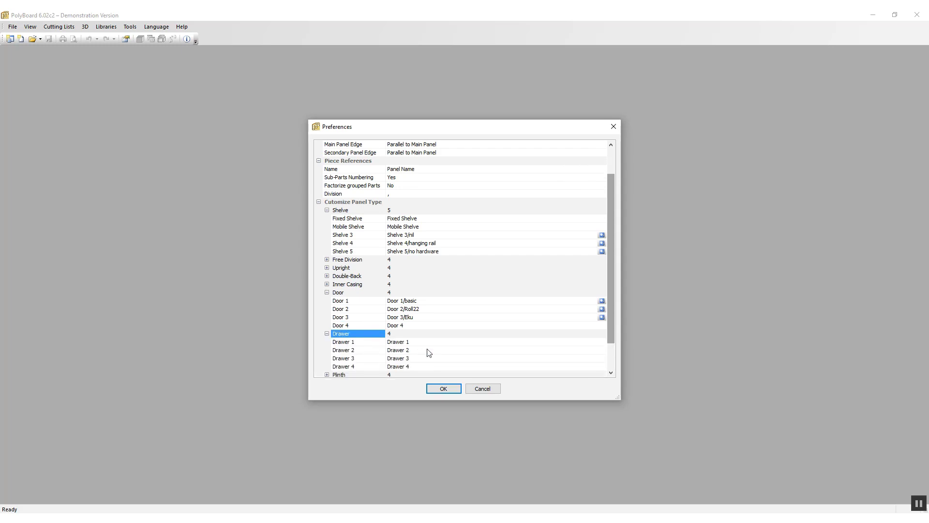
click(427, 342)
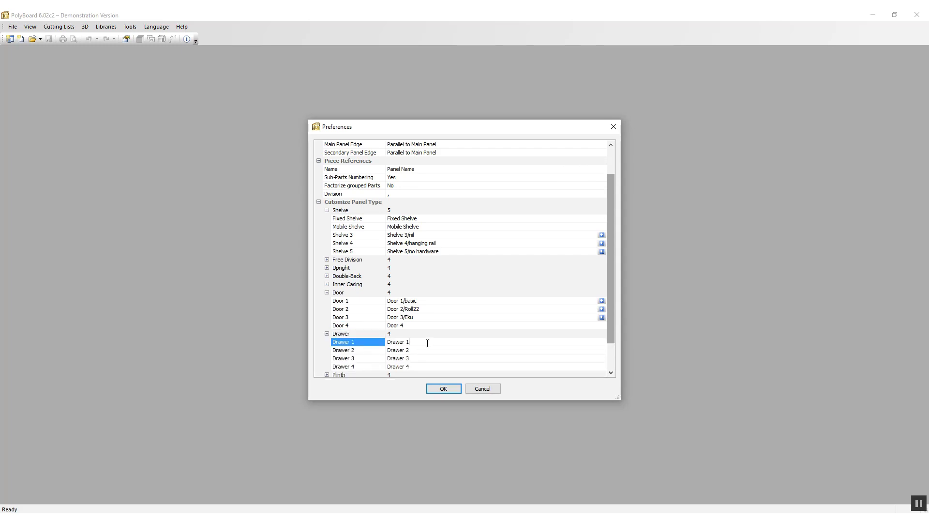
text(/400)
click(413, 352)
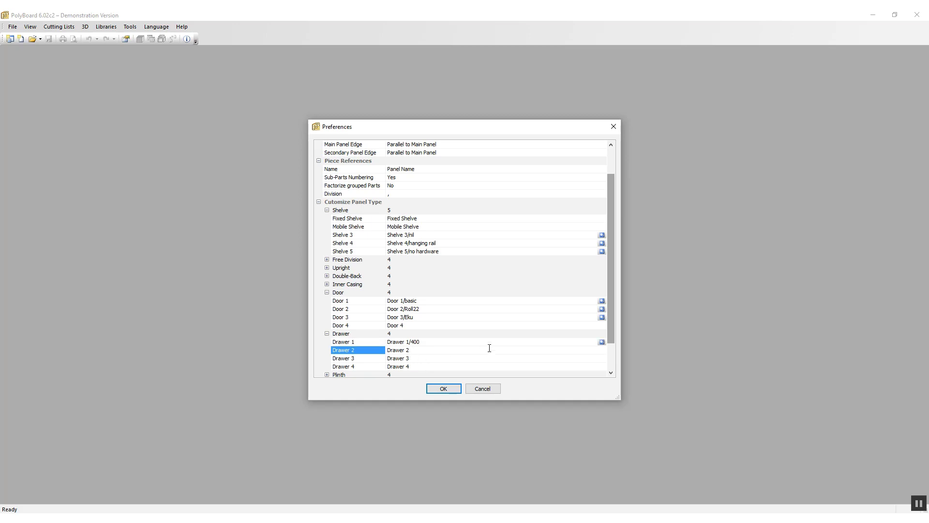
text(/450)
click(418, 358)
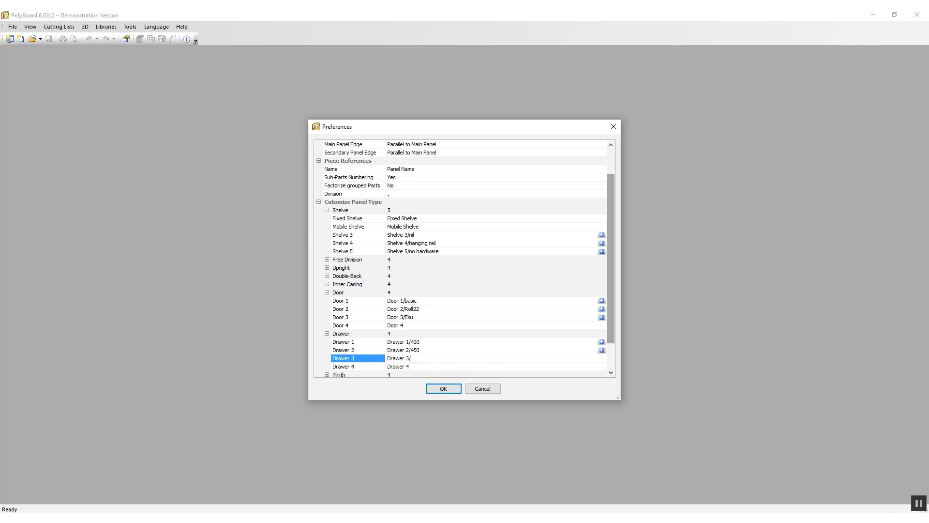
text(/500)
scroll(611, 324, down, 2)
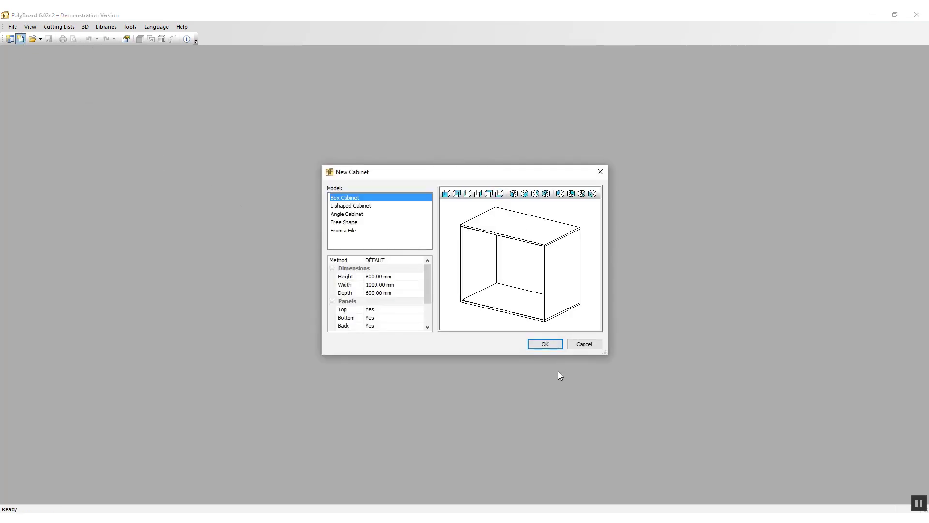
- Create the default 800 × 1000 × 600 mm box cabinet, Cabinet1, and bring up its interior's actions
click(545, 344)
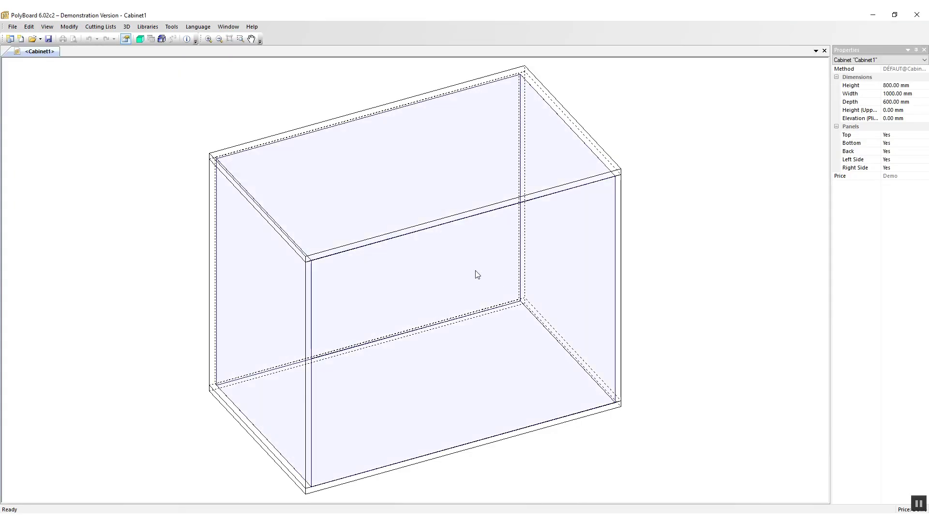
right_click(476, 271)
- Add one Shelve 3/nil shelf to Cabinet1, placed at mid-height
click(507, 274)
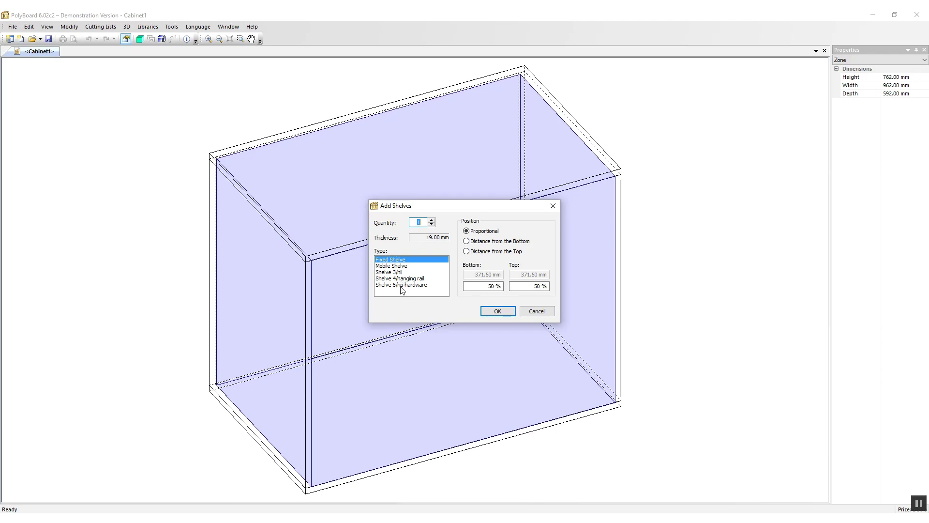
click(401, 272)
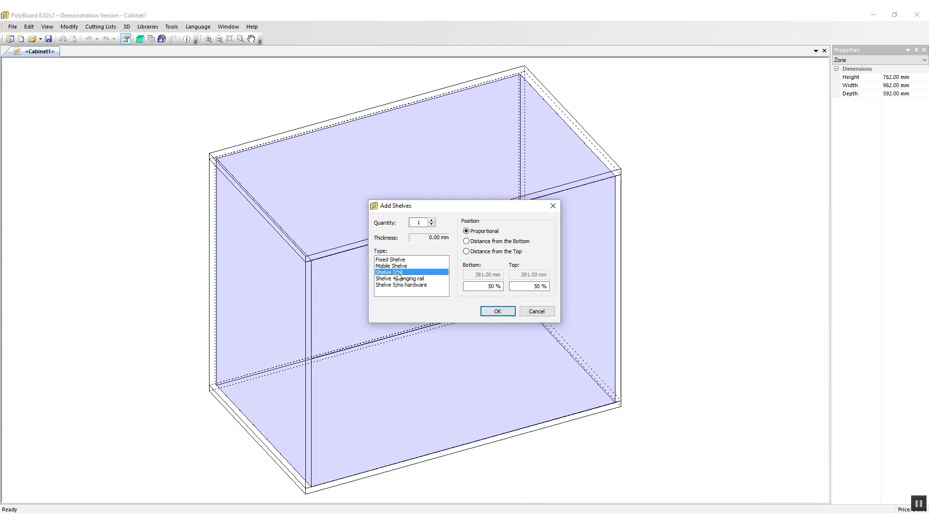
click(502, 312)
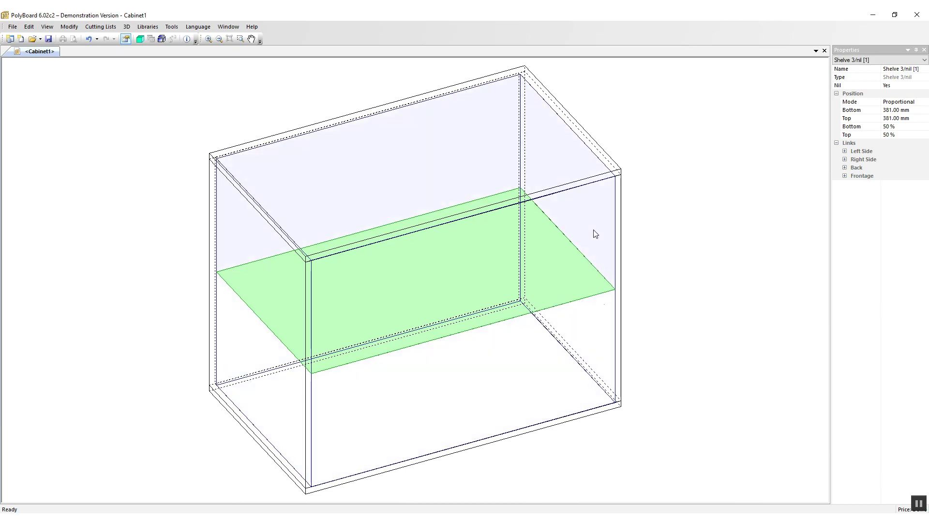
- Add a Drawer 1/400 drawer to the compartment below the nil shelf
click(589, 313)
right_click(589, 314)
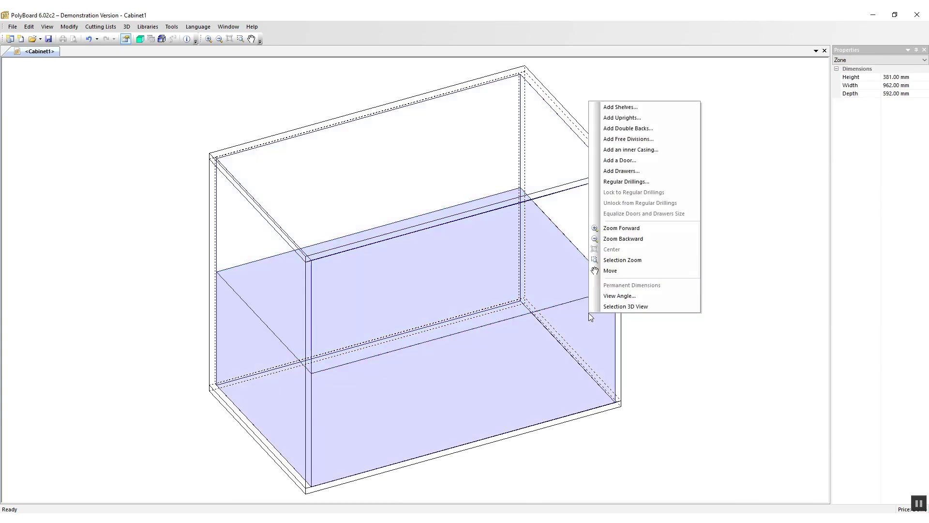
click(628, 171)
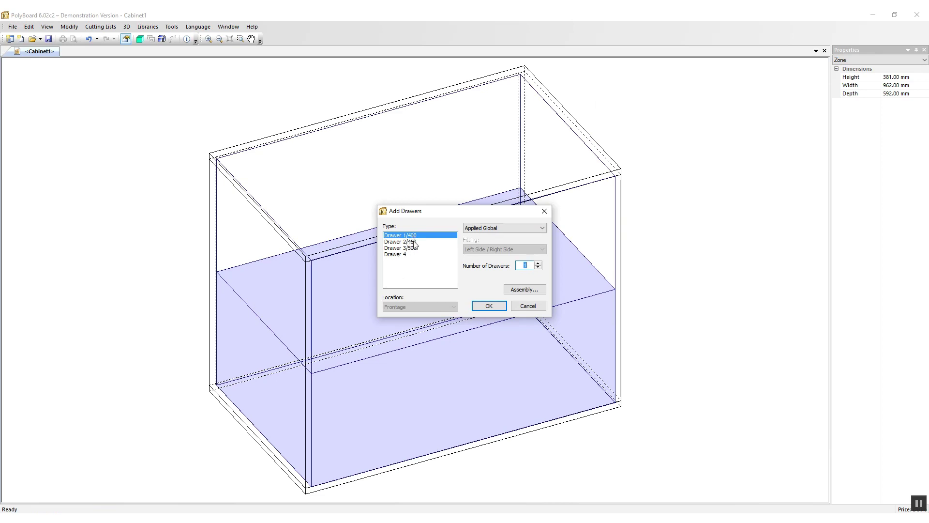
click(489, 306)
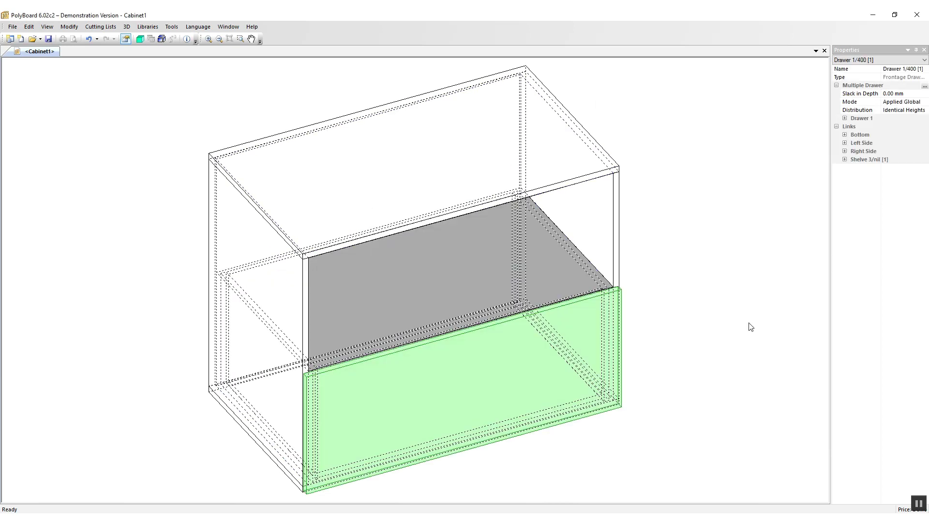